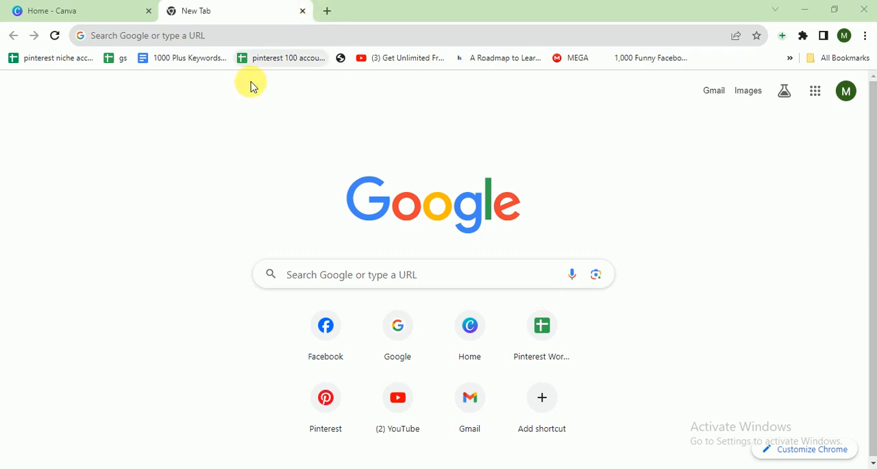
Switch to Canva and create a new Facebook Post (Square) design by searching the design types for "facebook post"
left_click(59, 8)
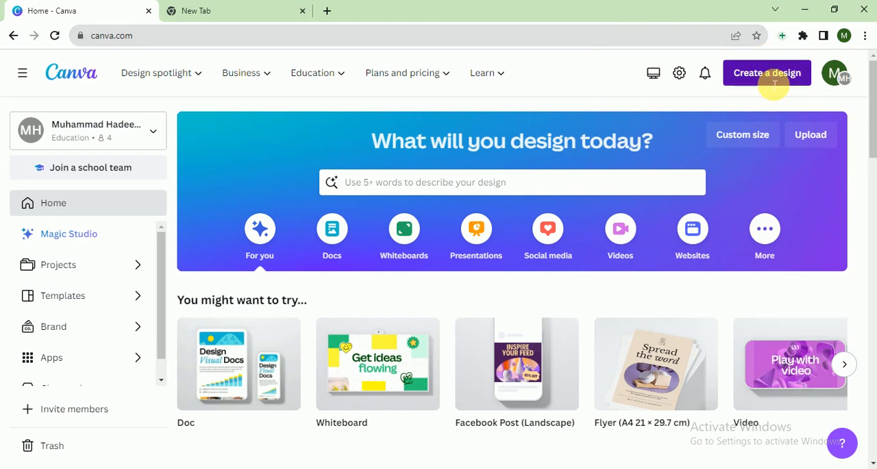
left_click(770, 73)
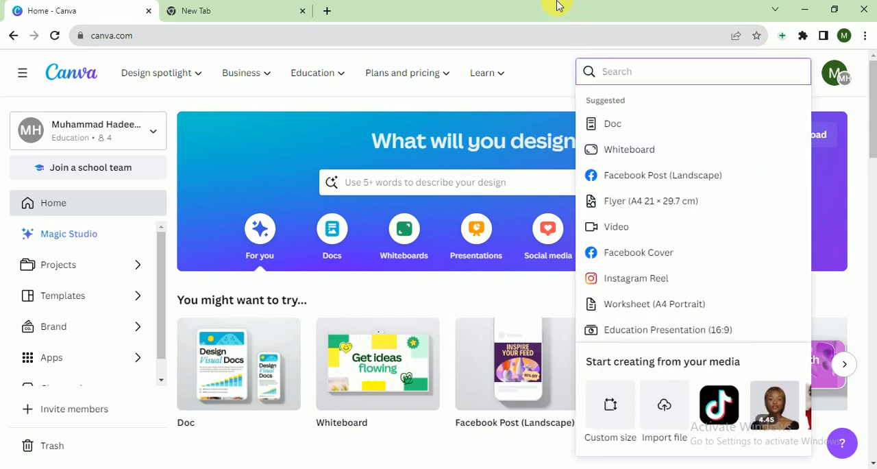
type("face")
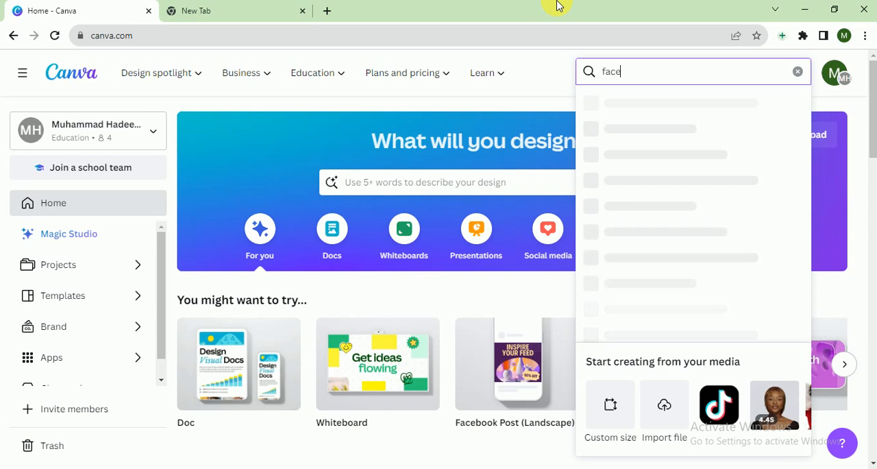
type("book po")
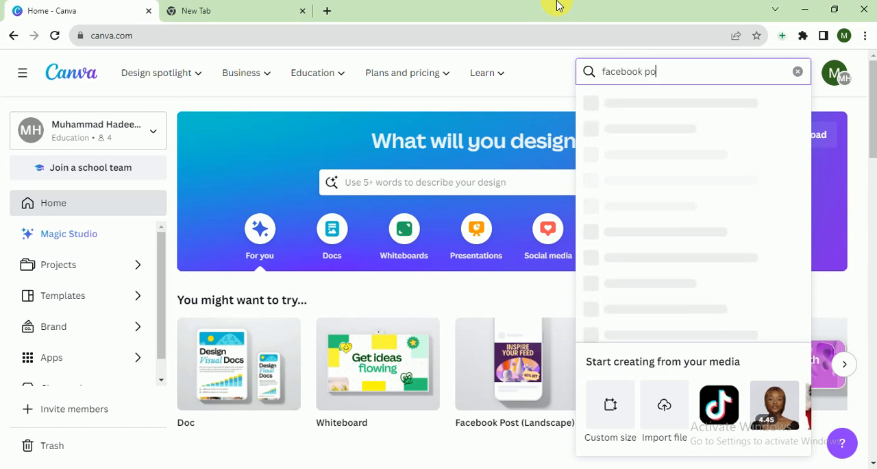
type("st")
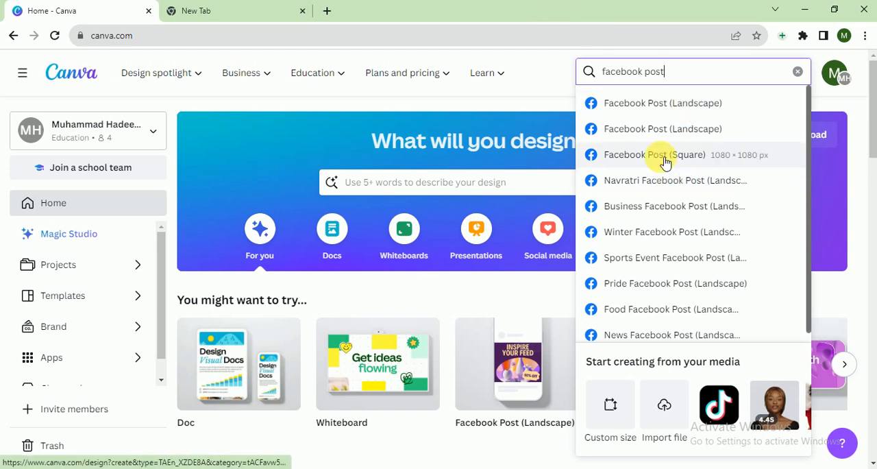
left_click(722, 164)
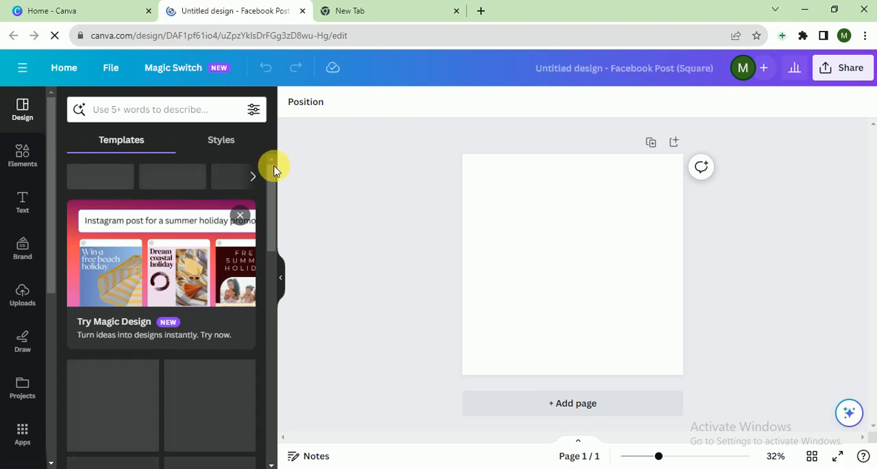
Search the templates for Entrepreneurship and apply the Blue Teal Bold Photocentric Event template along with its template style
mouse_move(272, 175)
left_mouse_down()
mouse_move(272, 190)
mouse_move(274, 161)
left_mouse_up()
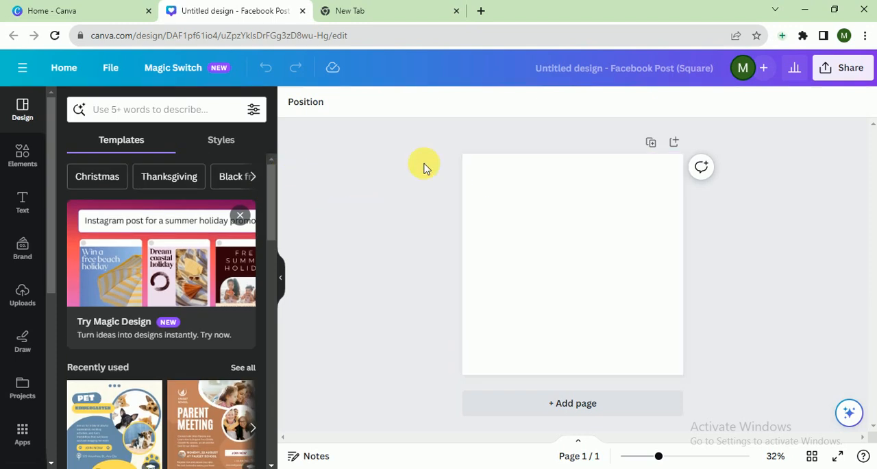
left_click(157, 111)
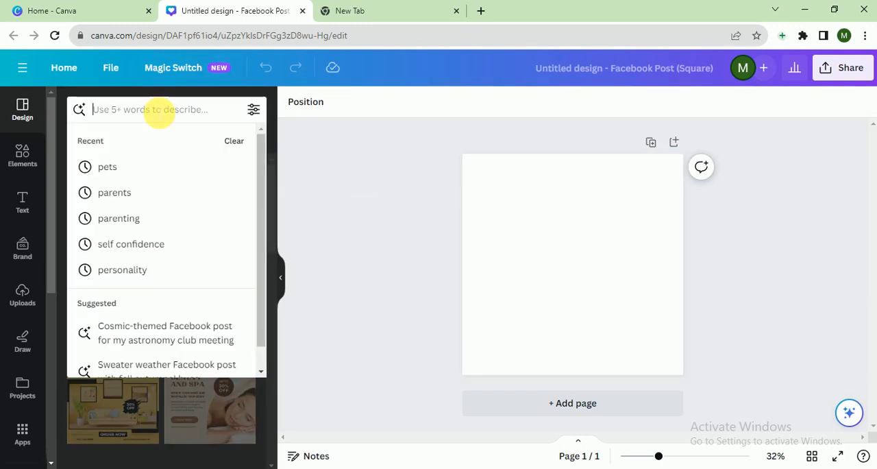
type("Entrepreneurship")
key("Return")
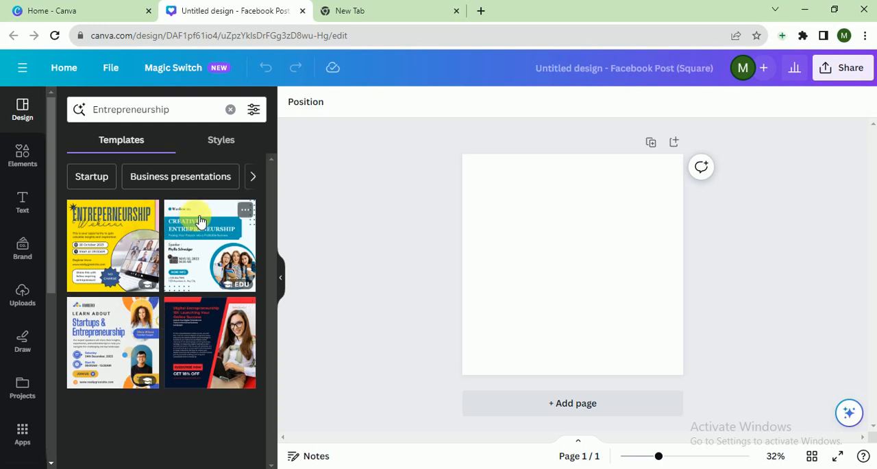
left_click(199, 264)
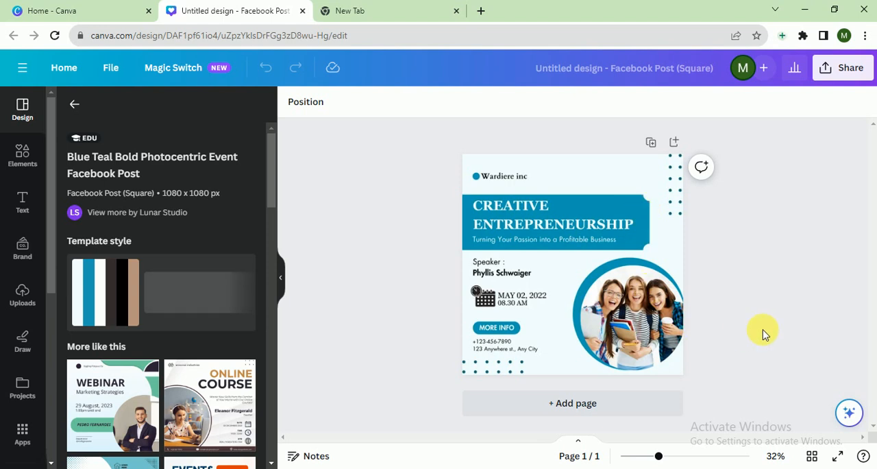
left_click(101, 294)
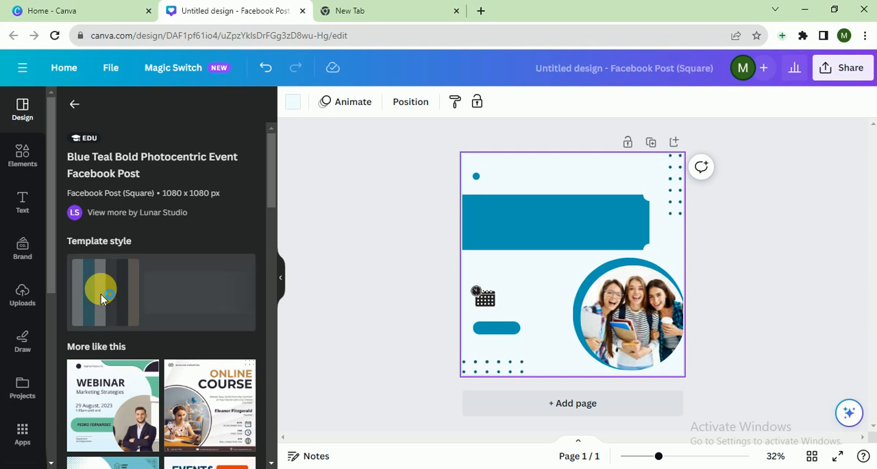
Search the photos for Entrepreneurship and replace the picture in the circular frame with the team high-five photo
scroll(52, 299, "down", 5)
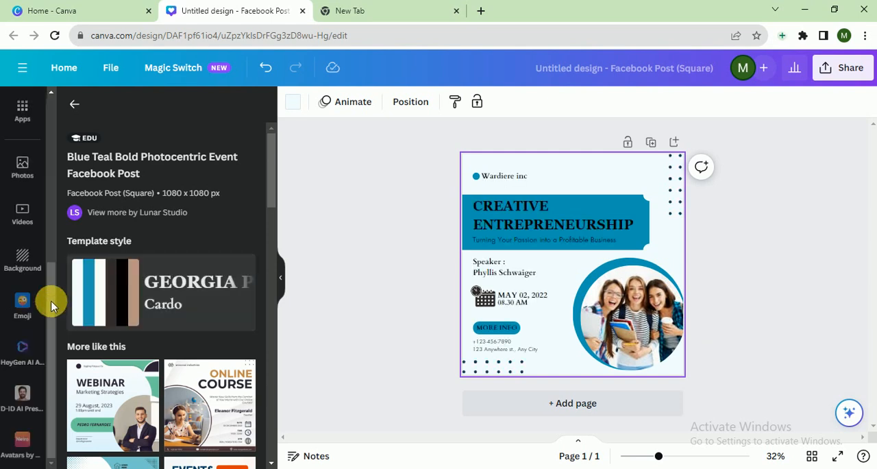
left_click(22, 190)
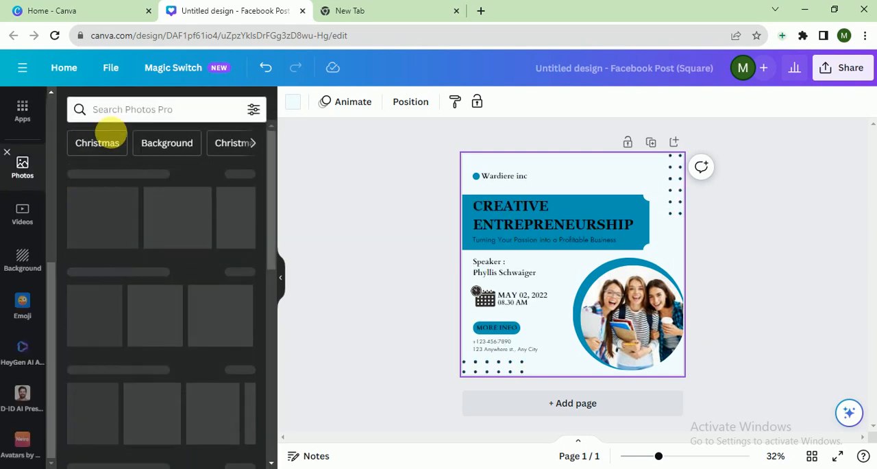
left_click(137, 120)
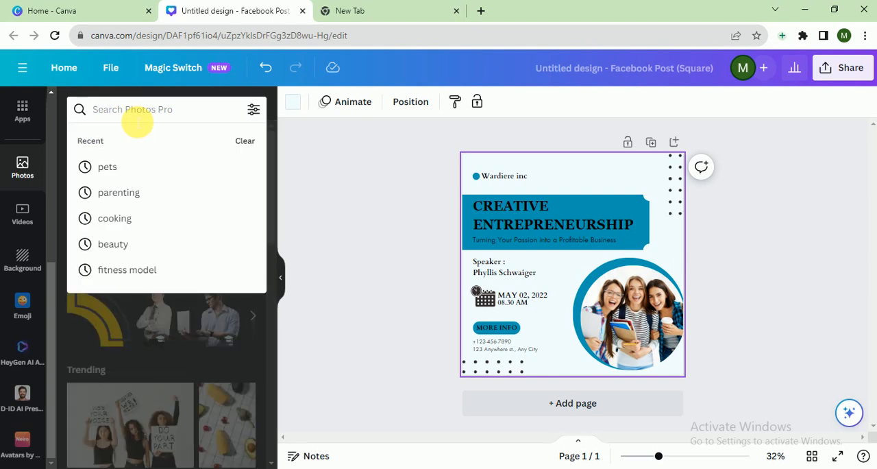
type("Entrepreneurship")
key("Return")
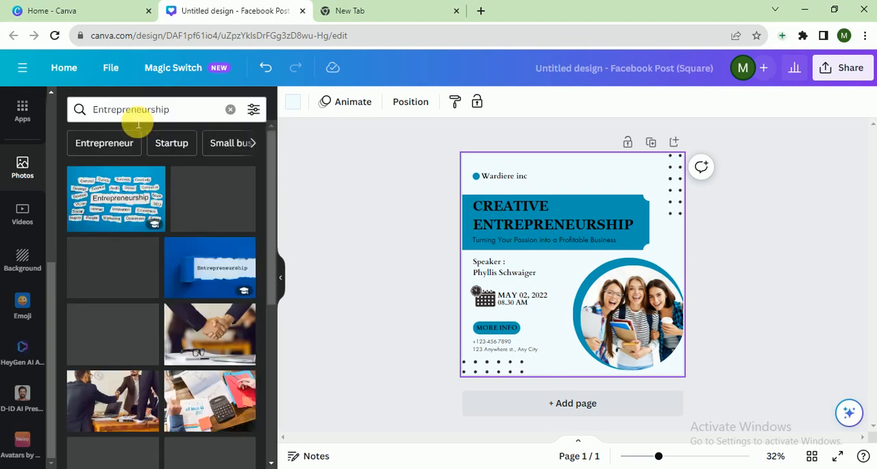
scroll(271, 261, "down", 5)
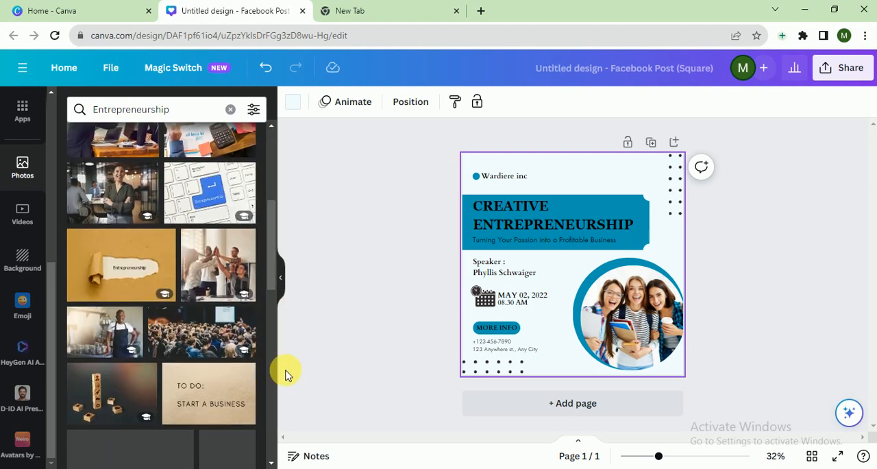
left_click_drag(221, 275, 643, 319)
left_click(818, 341)
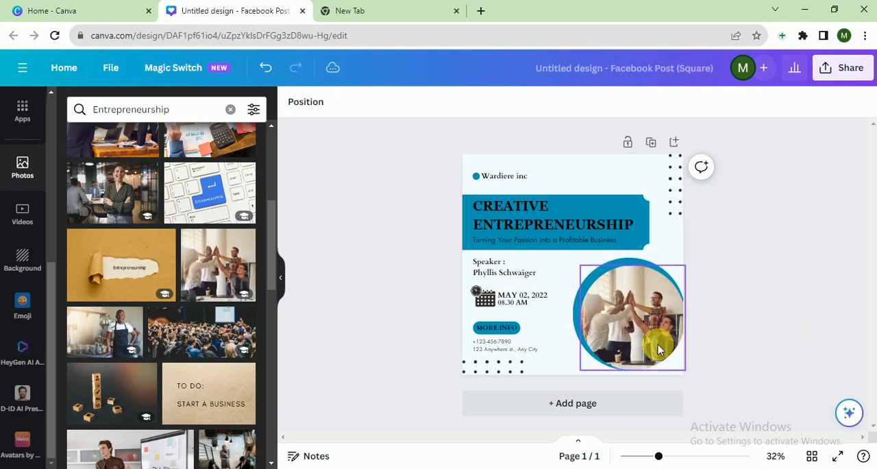
Set the page background to the golden yellow of the Meadow Bounty palette, found by searching colors for "yellow"
left_click(514, 186)
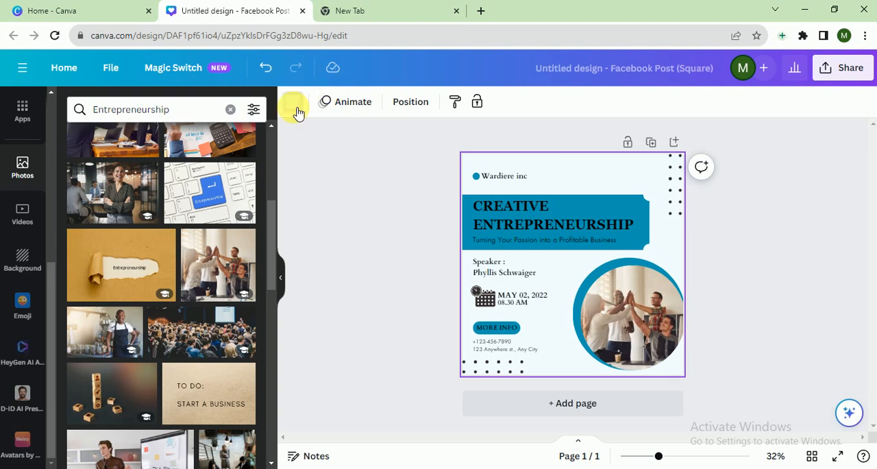
left_click(295, 104)
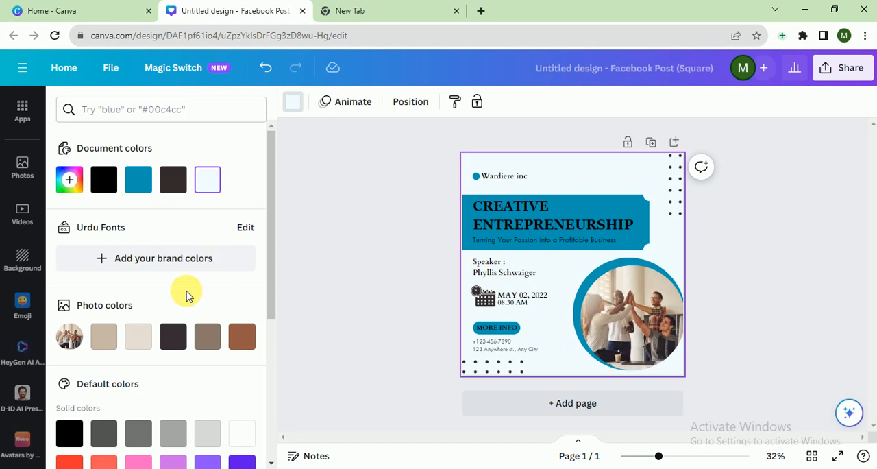
left_click(242, 336)
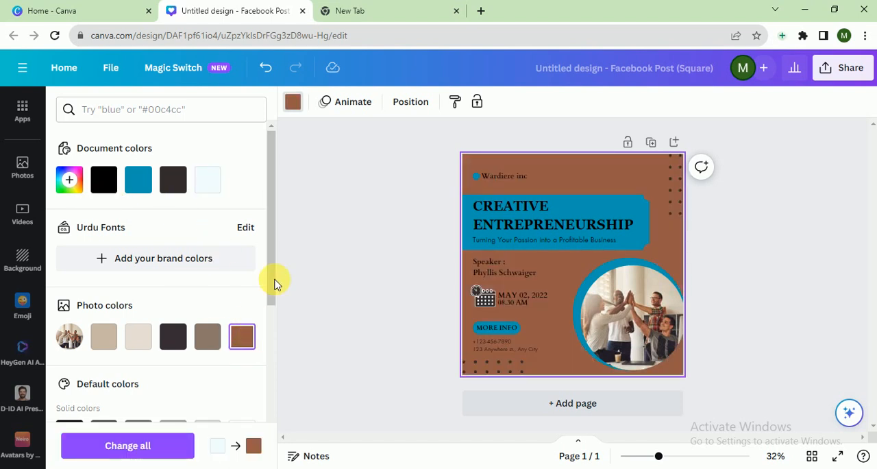
scroll(275, 318, "down", 2)
left_click(152, 111)
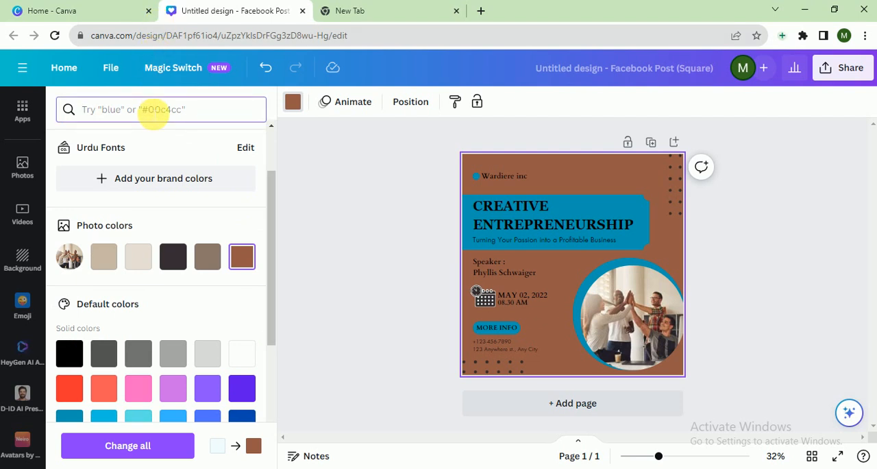
type("yllo")
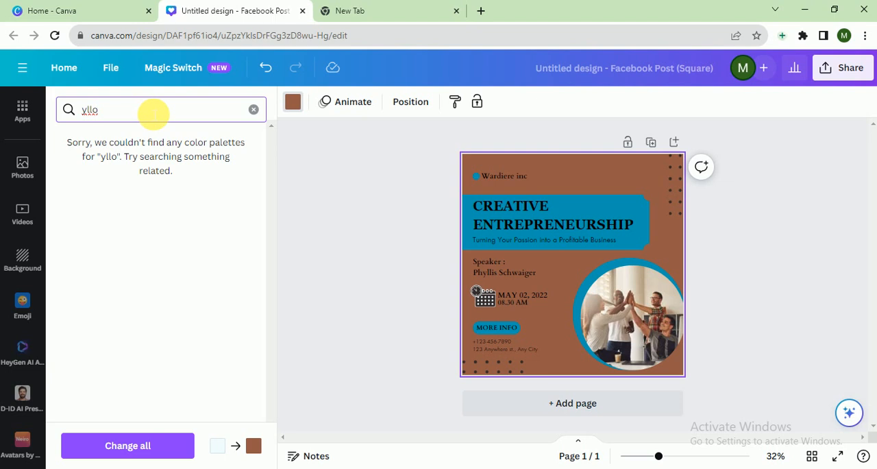
key("BackSpace")
key("BackSpace")
key("BackSpace")
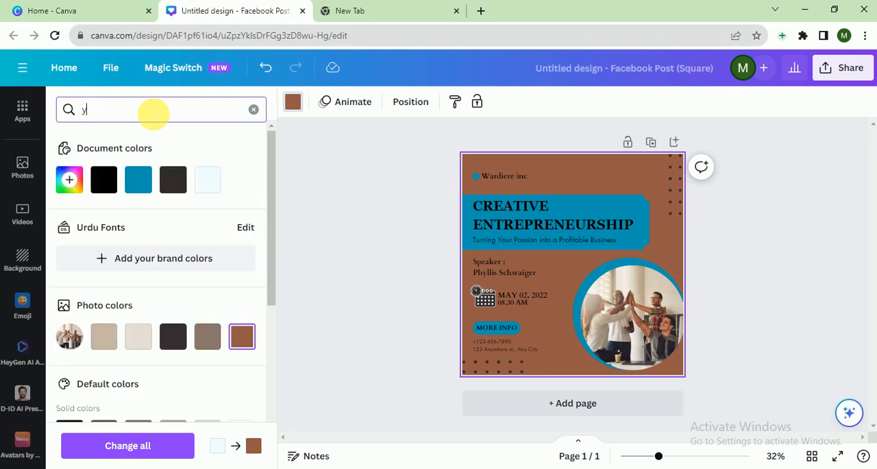
type("ellow")
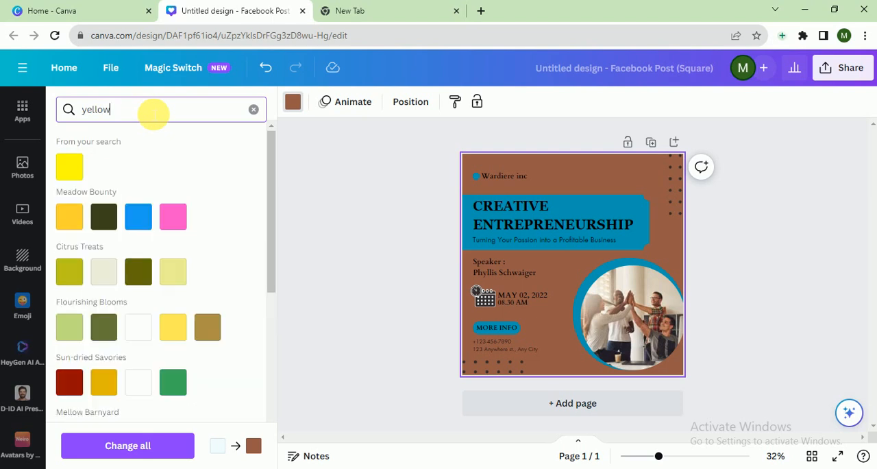
left_click(71, 217)
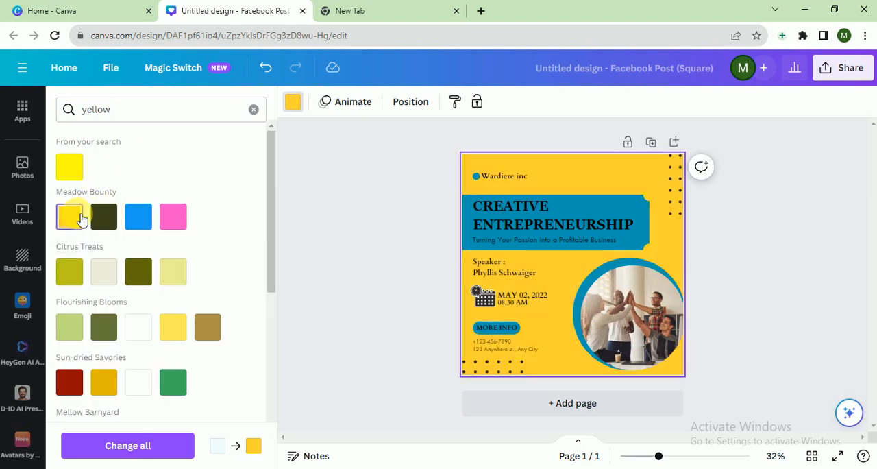
Recolor the heading banner and the MORE INFO button with the dark red of the Sun-dried Savories palette
left_click(575, 245)
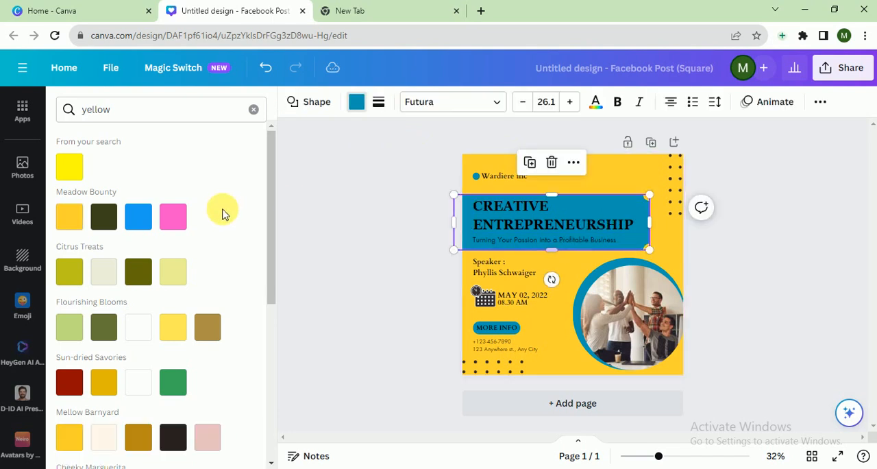
left_click(71, 383)
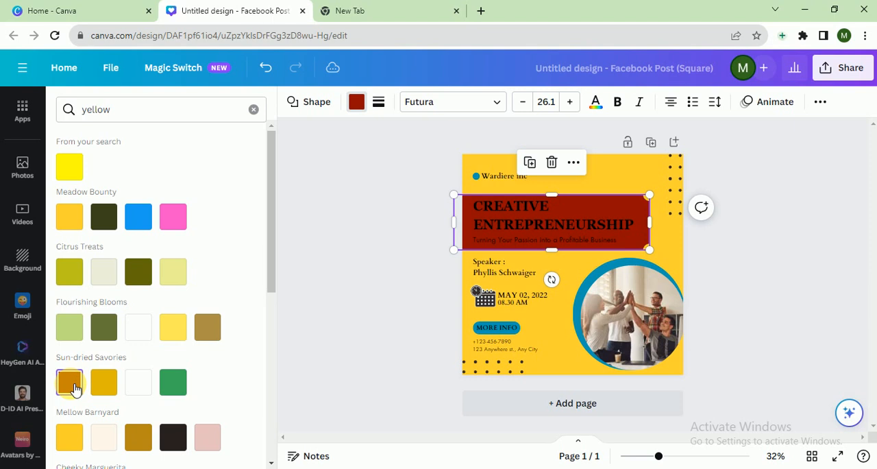
left_click(511, 336)
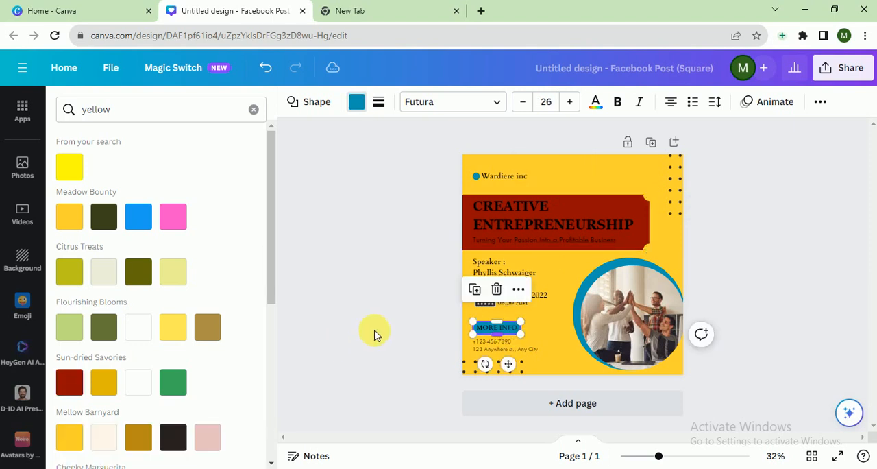
left_click(78, 388)
left_click(413, 279)
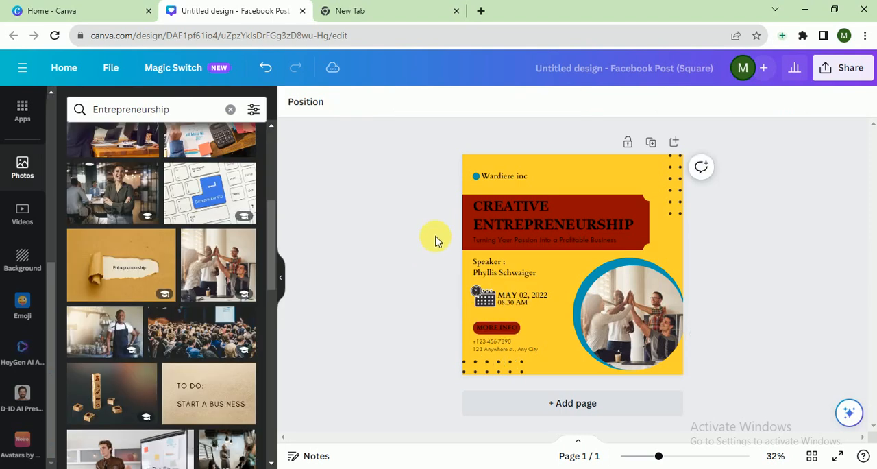
Change the CREATIVE ENTREPRENEURSHIP heading and its subtitle text to the near-white document color
left_click(475, 204)
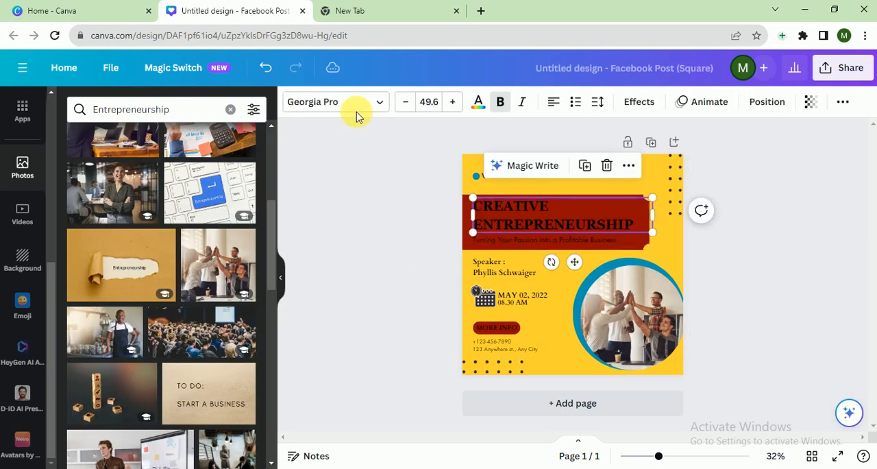
left_click(478, 102)
left_click(240, 184)
left_click(506, 240)
left_click(245, 181)
left_click(408, 230)
Change the "Speaker :" label and the speaker's name below it to the near-white document color
left_click(474, 261)
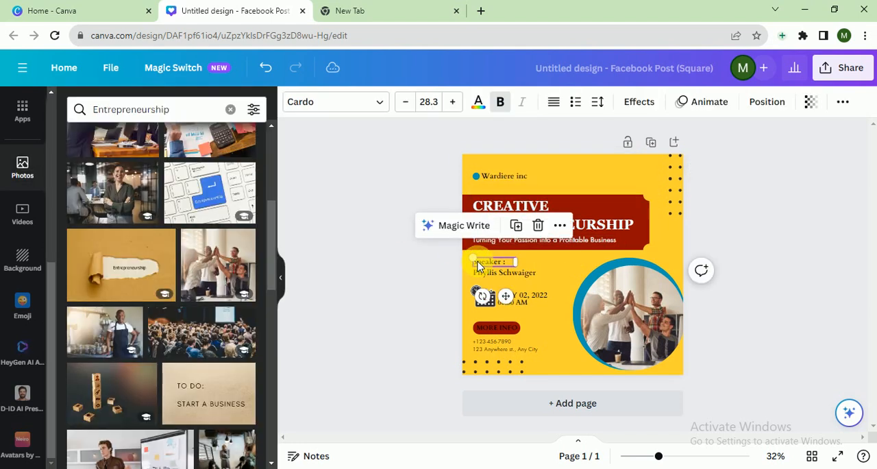
left_click(479, 100)
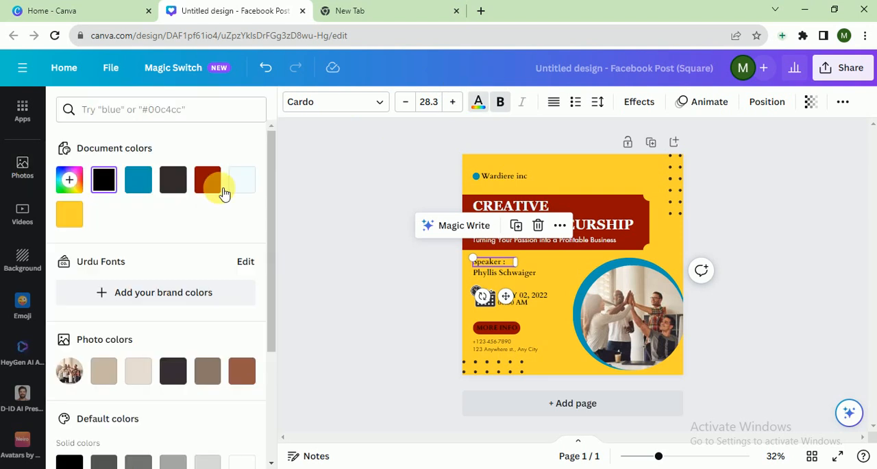
left_click(242, 179)
left_click(486, 272)
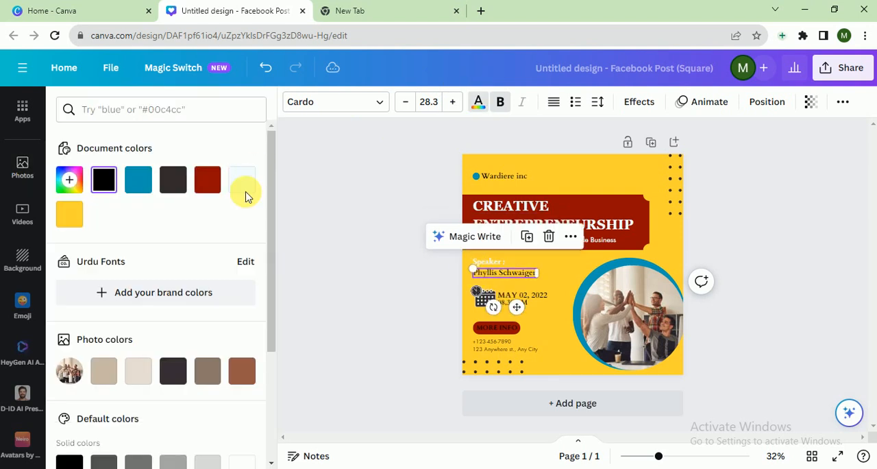
left_click(242, 180)
left_click(412, 323)
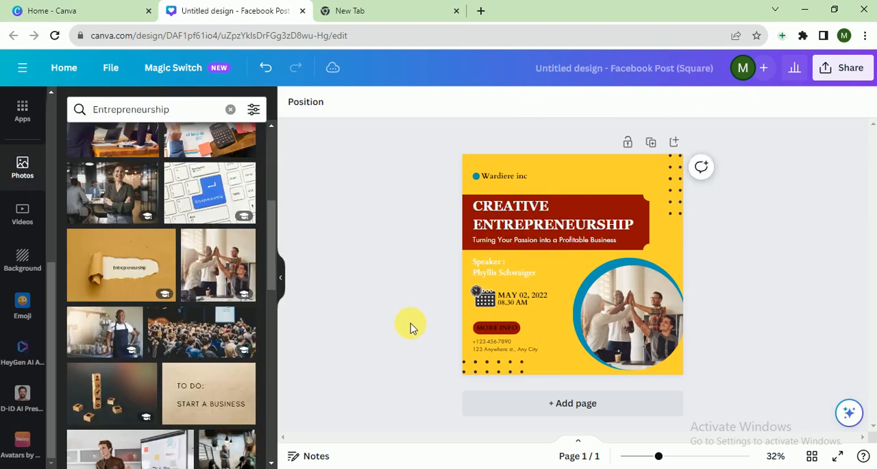
Change the phone and address text below the MORE INFO button to the near-white document color
left_click(484, 348)
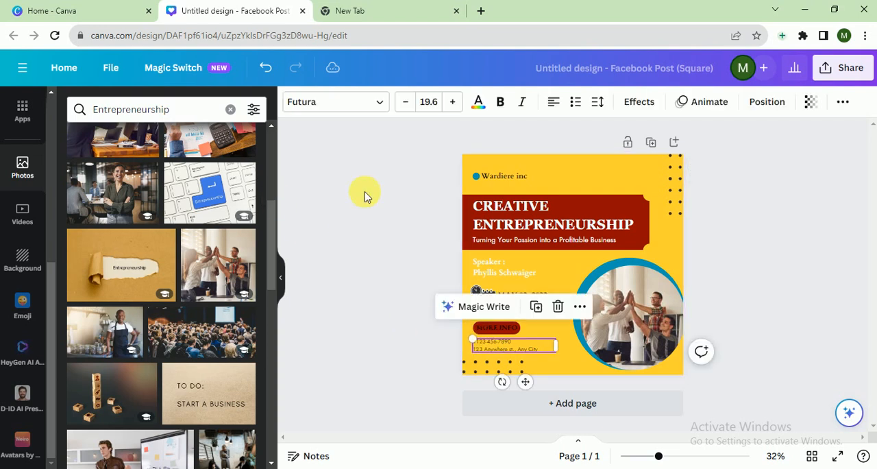
left_click(479, 103)
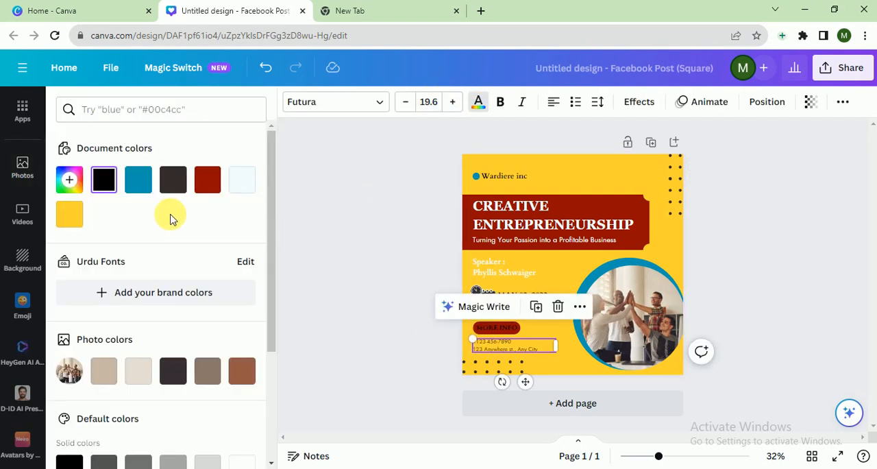
left_click(241, 181)
left_click(310, 218)
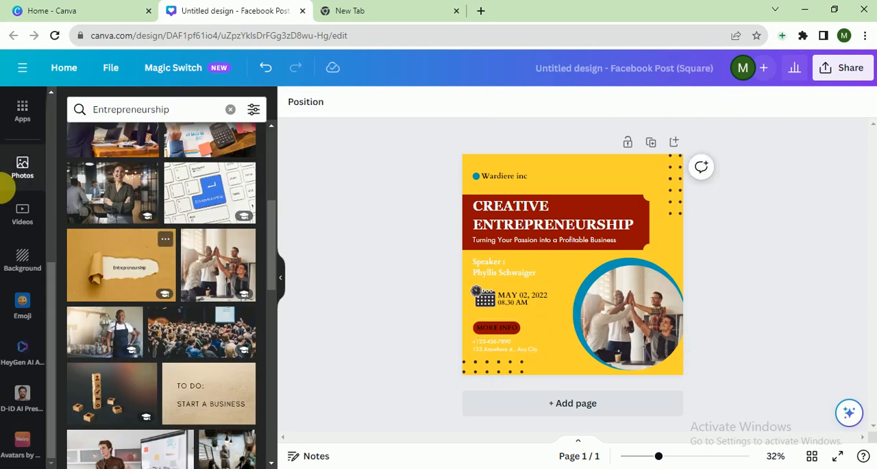
Search the element graphics for "Entrepreneurship" and add the light bulb with a standing businessman inside to the design
left_click(20, 108)
scroll(54, 118, "up", 5)
left_click(22, 146)
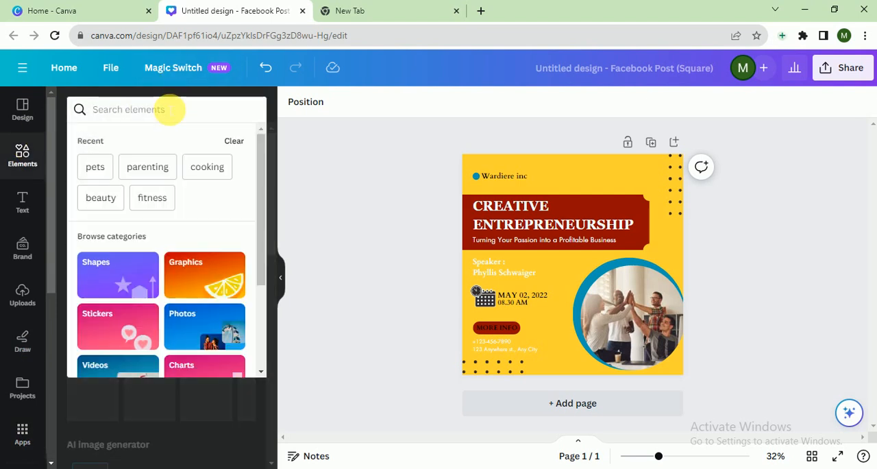
left_click(170, 109)
type("Entrepreneurship")
key("Return")
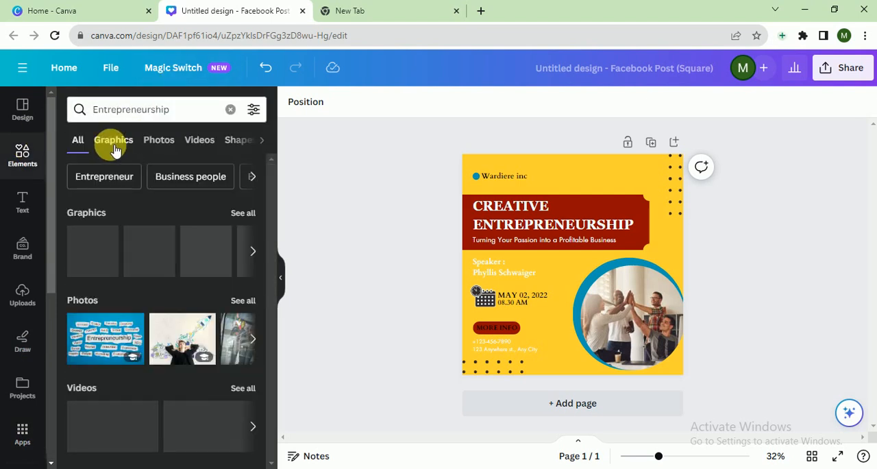
left_click(115, 151)
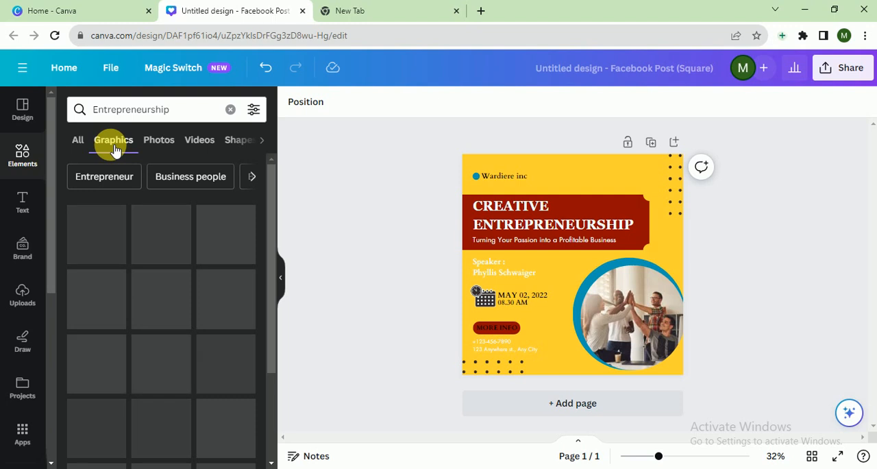
left_click(221, 224)
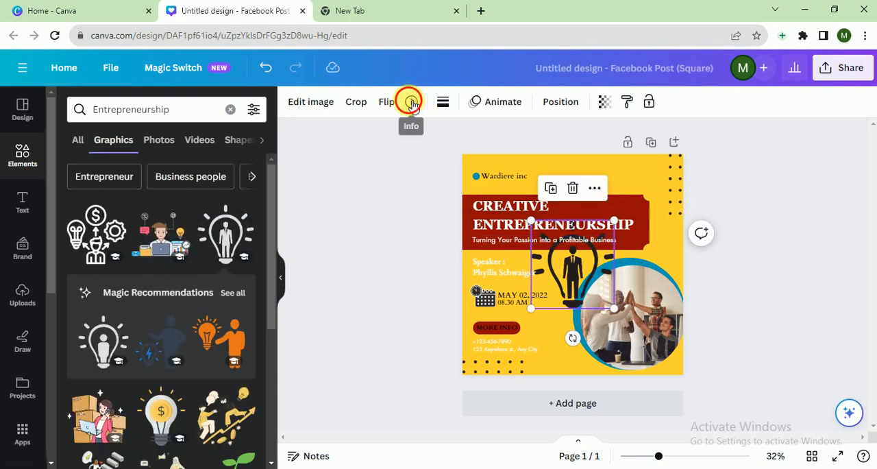
Recolor the light bulb graphic with the off-white of the Citrus Treats palette, shrink it and place it above the heading banner beside the upper dots
left_click(443, 102)
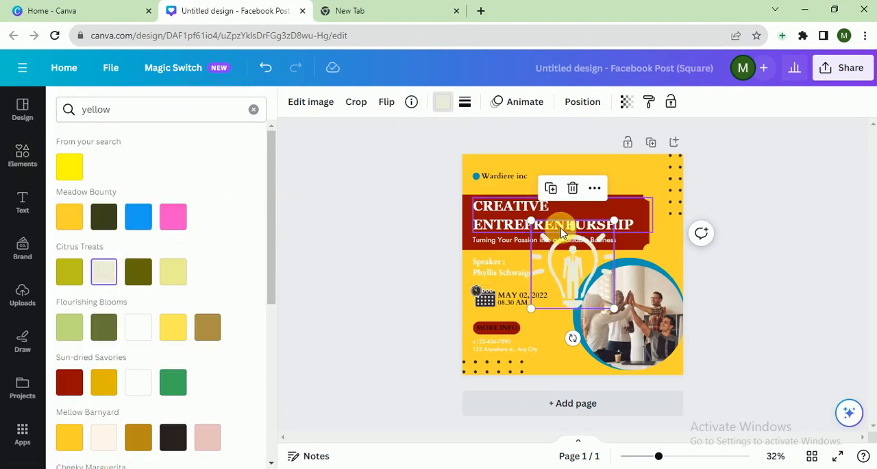
left_click_drag(531, 221, 645, 177)
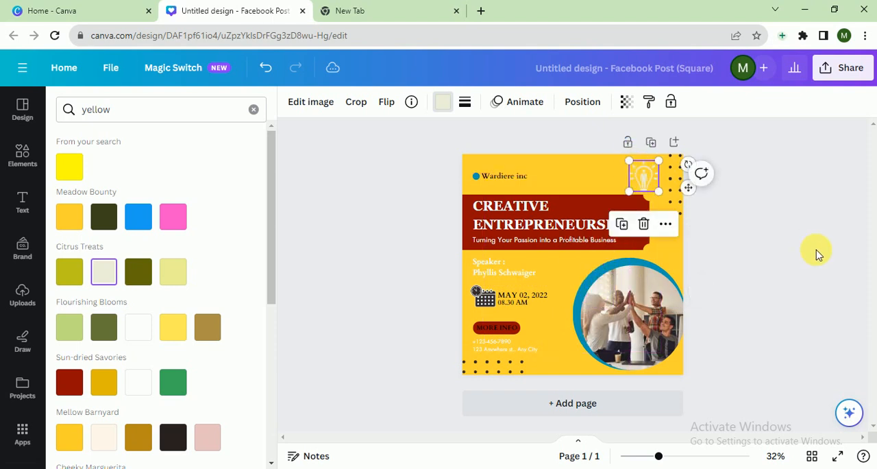
left_click(817, 253)
left_click(817, 253)
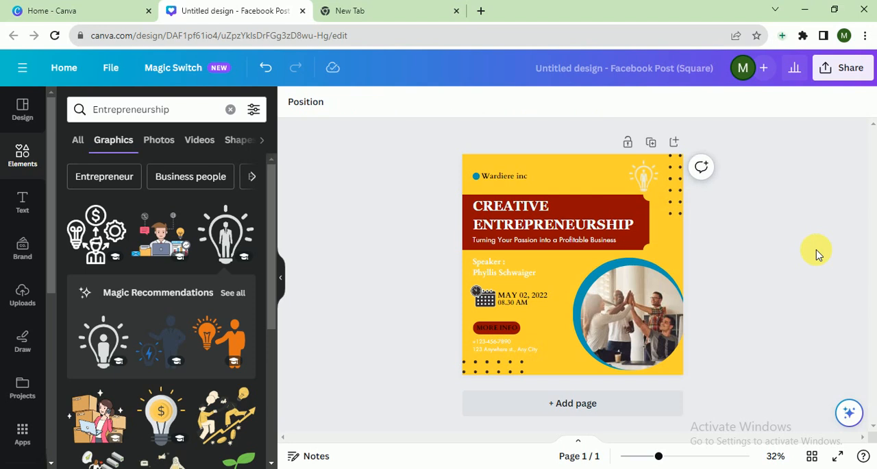